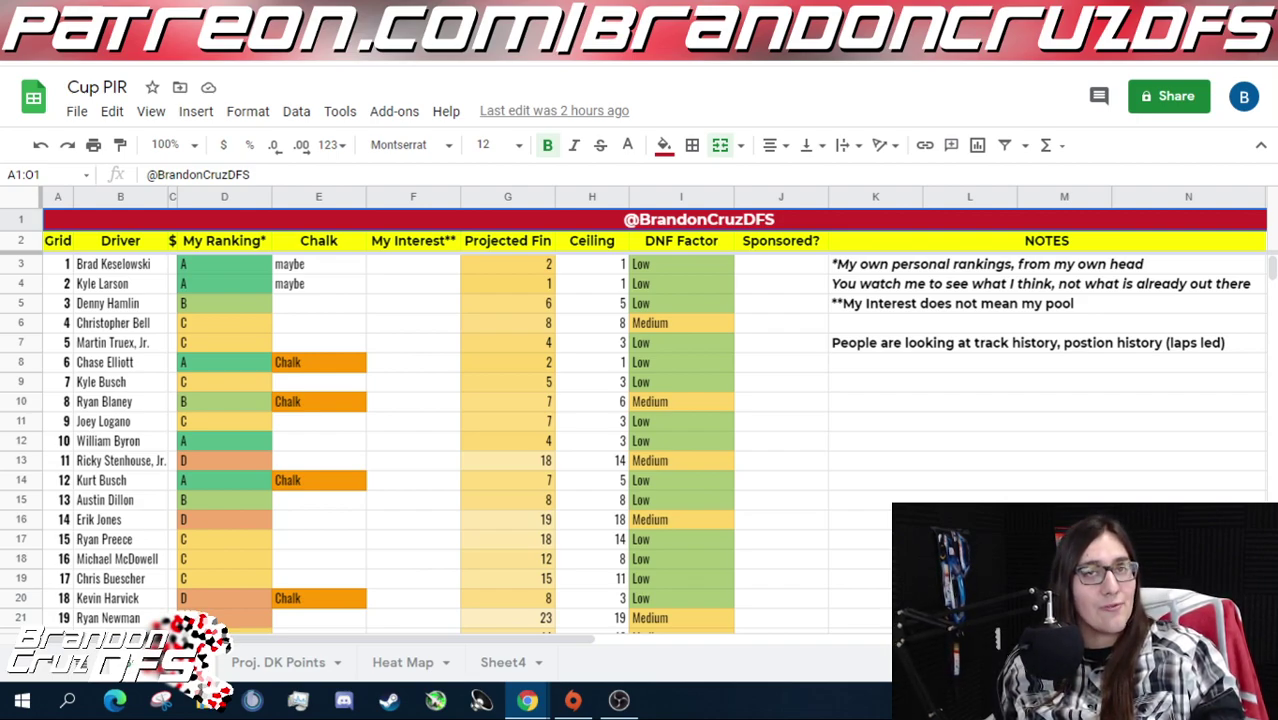
key("alt+Tab")
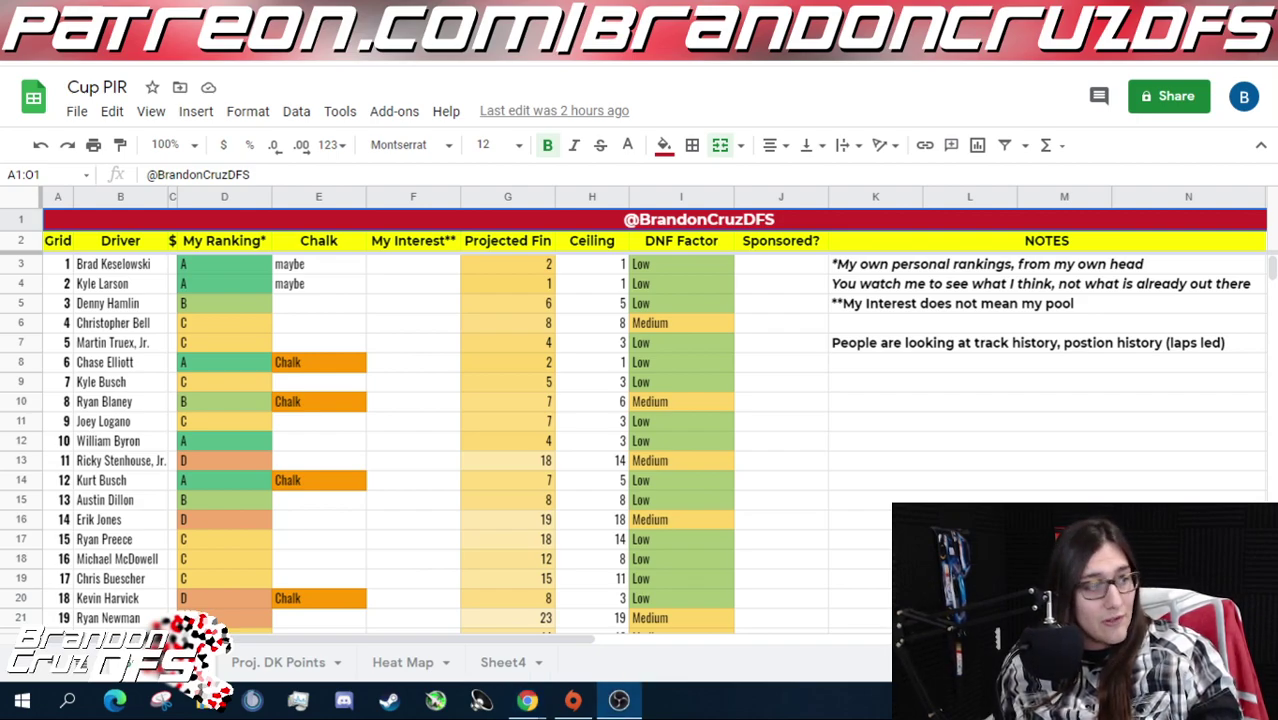
key("alt+Tab")
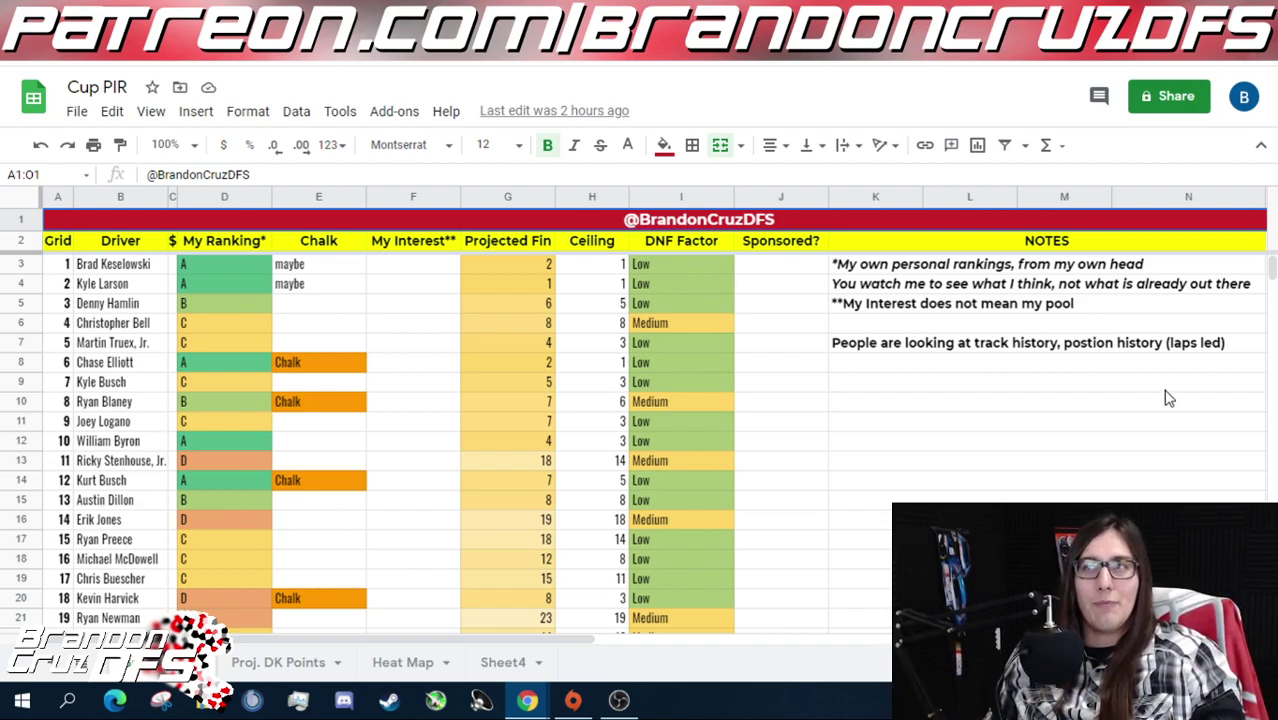
left_click(1107, 352)
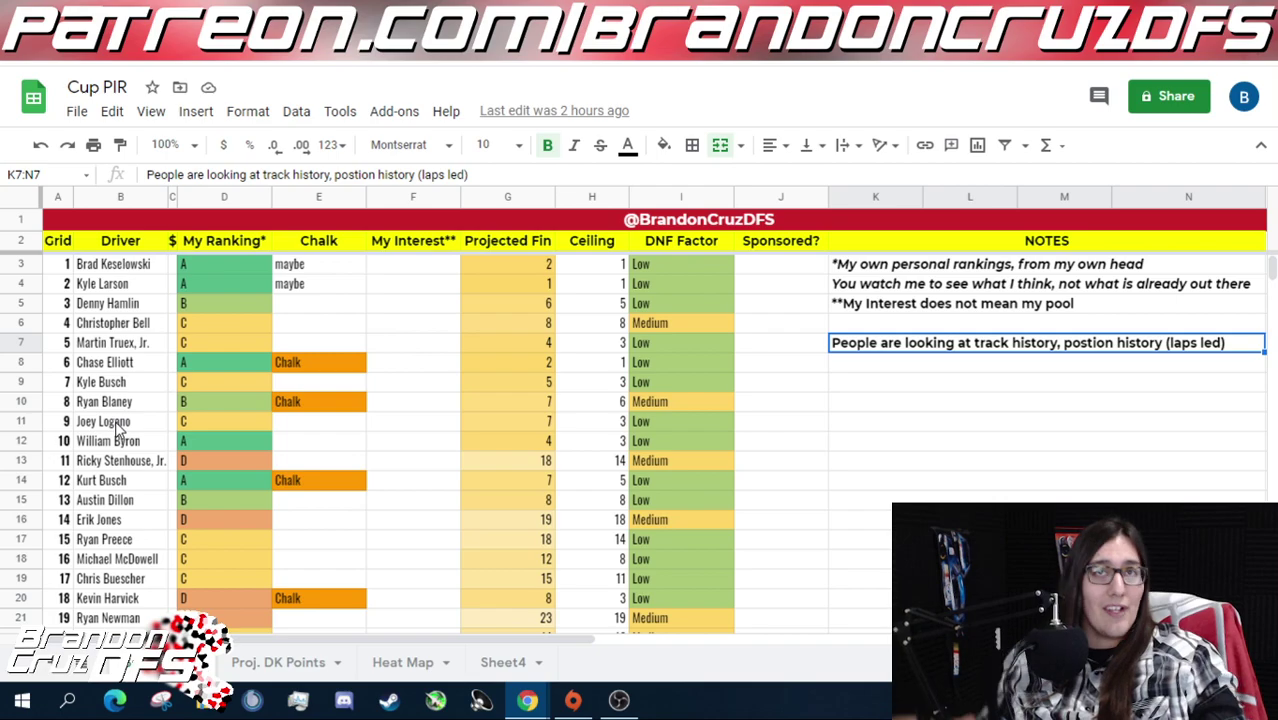
left_click(33, 381)
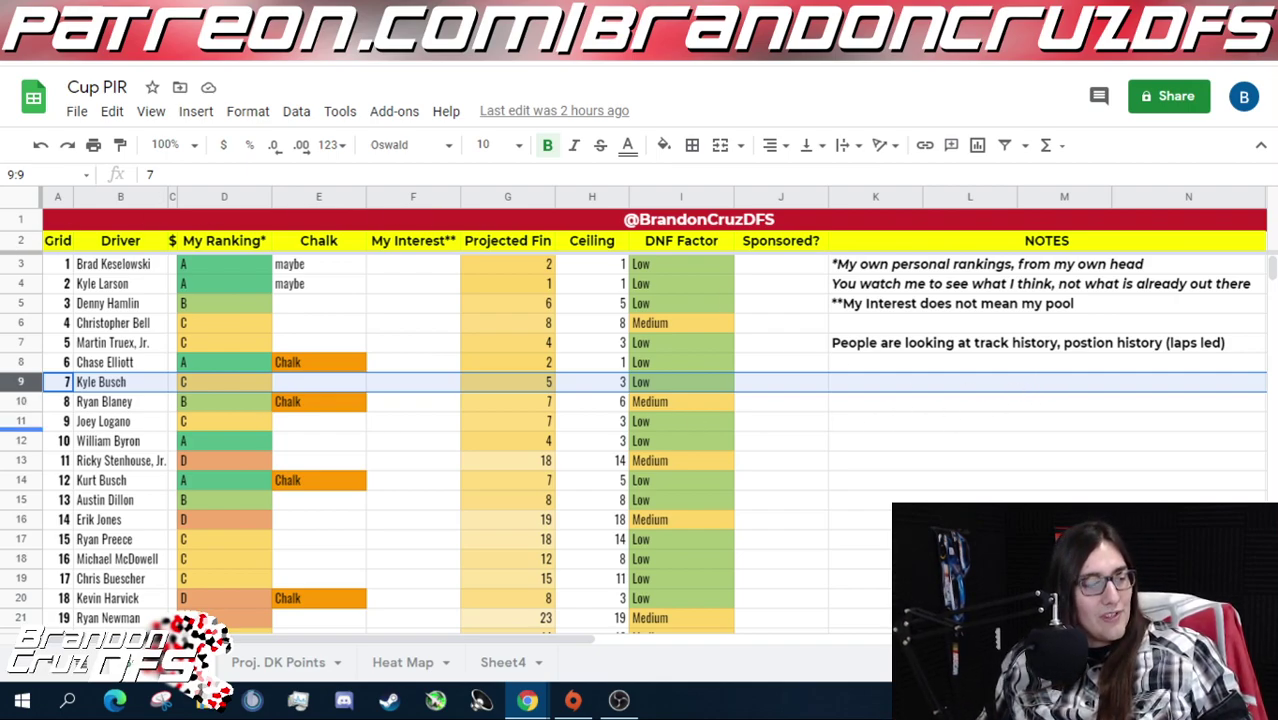
key("alt+Tab")
key("alt+Tab")
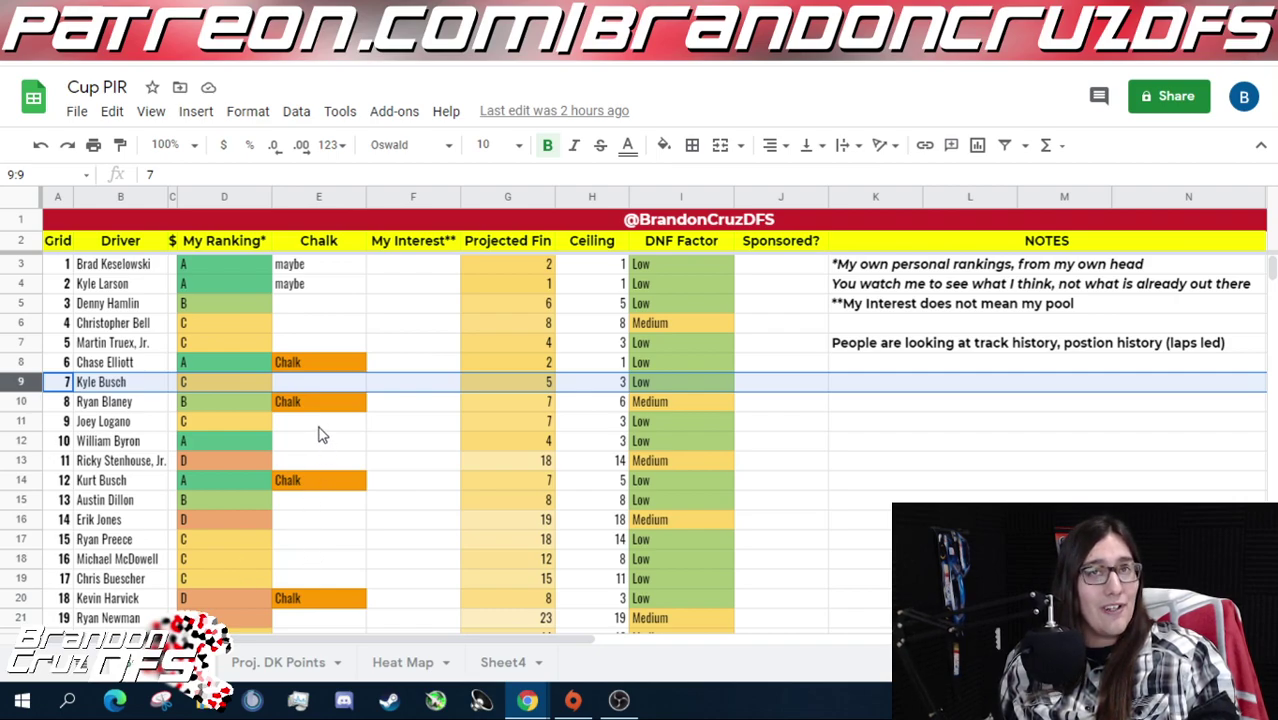
Mark Joey Logano as "Chalk" in the Chalk column, cell E11
left_click(320, 430)
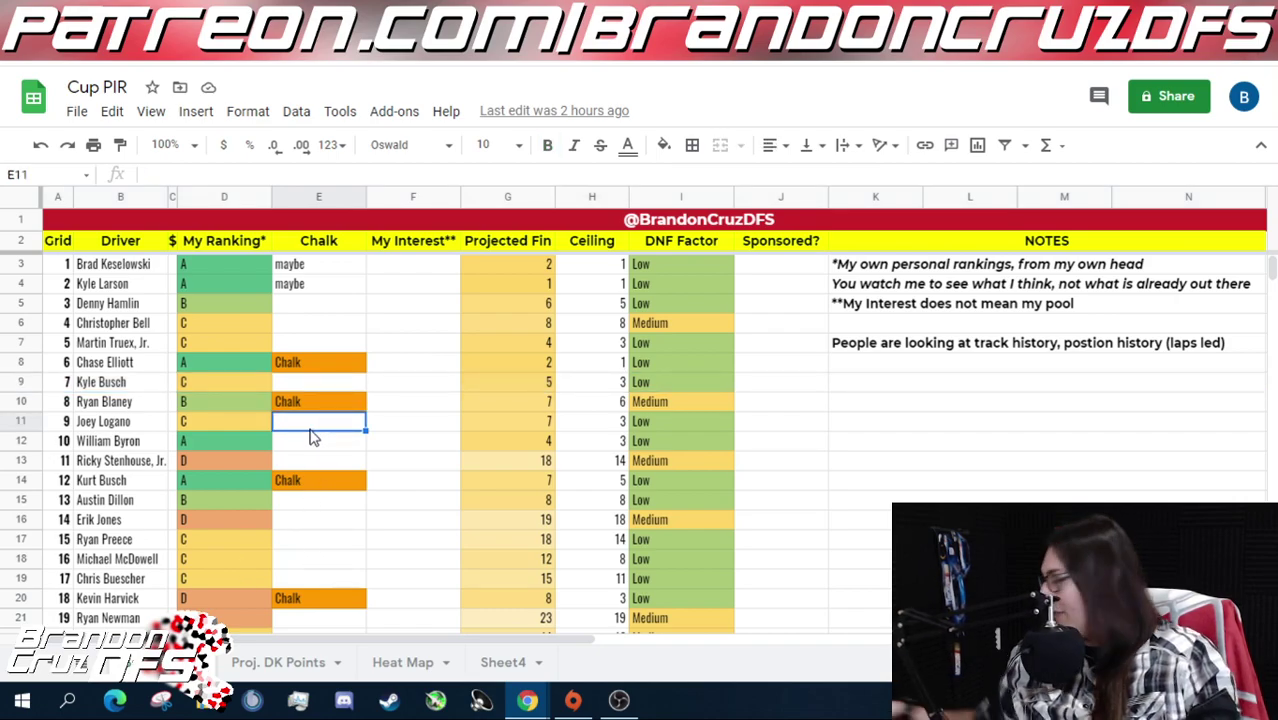
type("Chla")
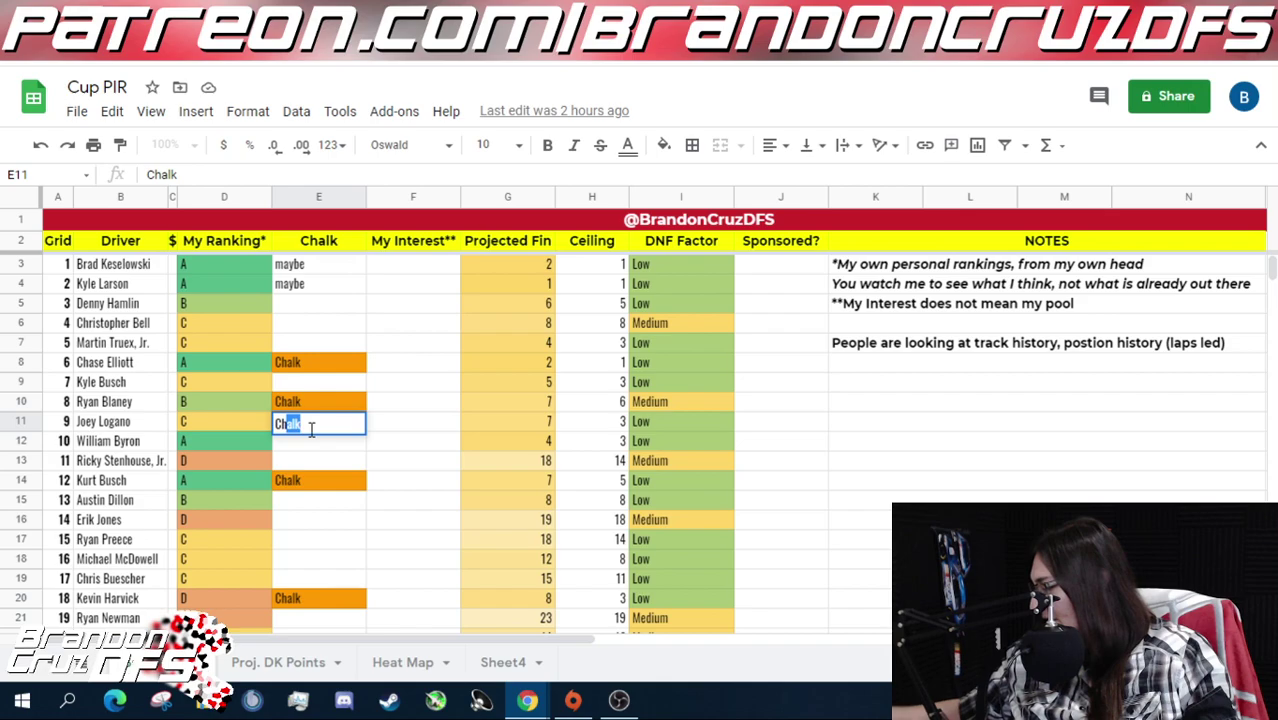
key("BackSpace")
key("BackSpace")
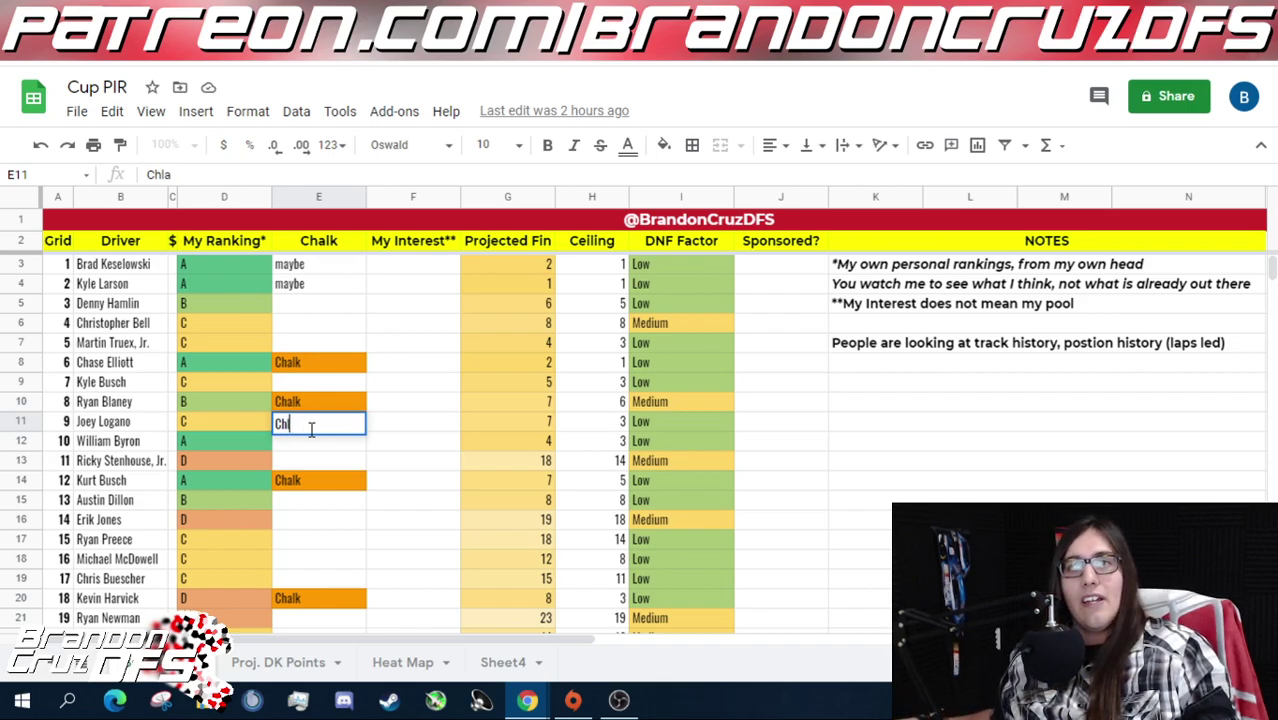
type("alk")
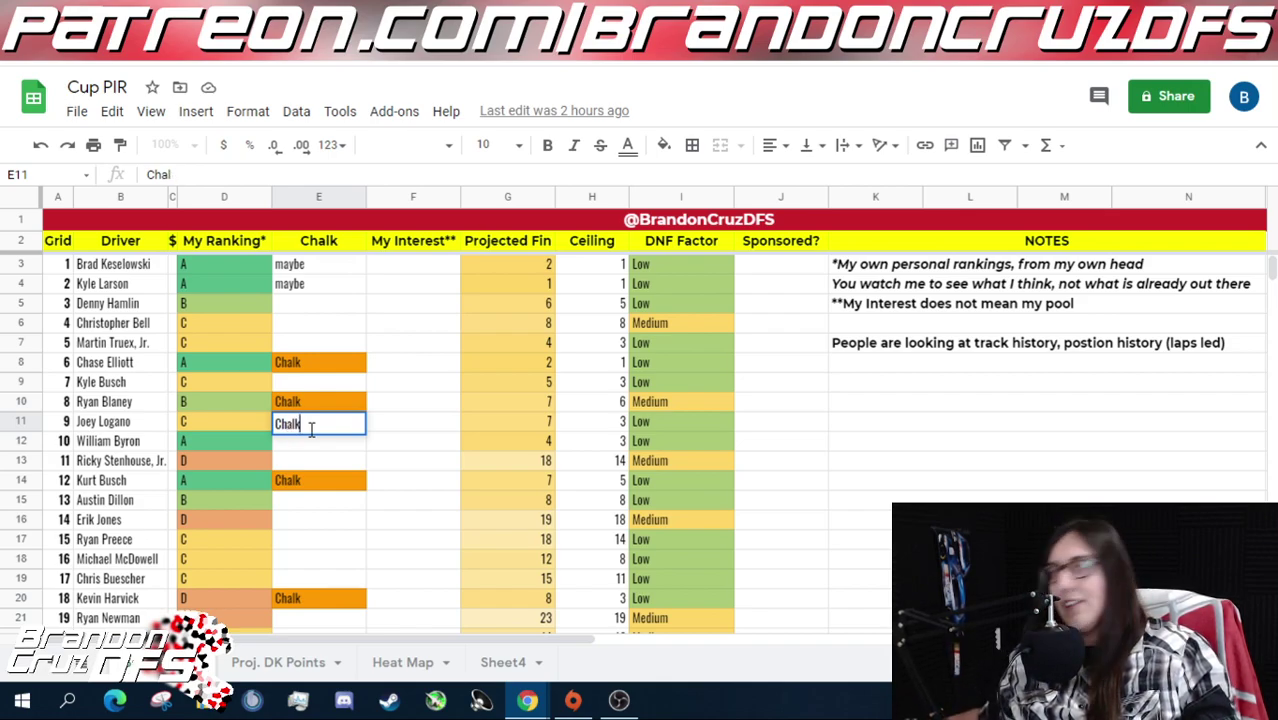
key("Up")
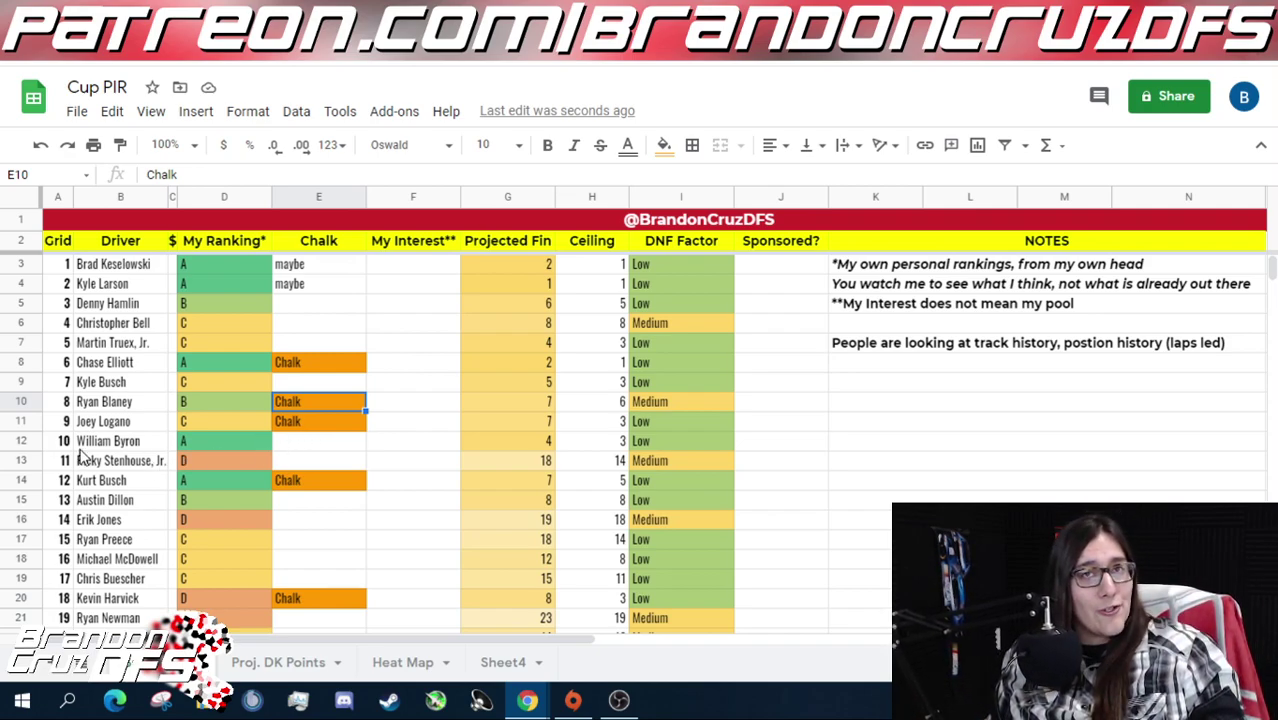
Review the ranking, projected finish, ceiling and DNF factor of the drivers in rows 13 to 18, highlighting each row in turn
left_click(19, 461)
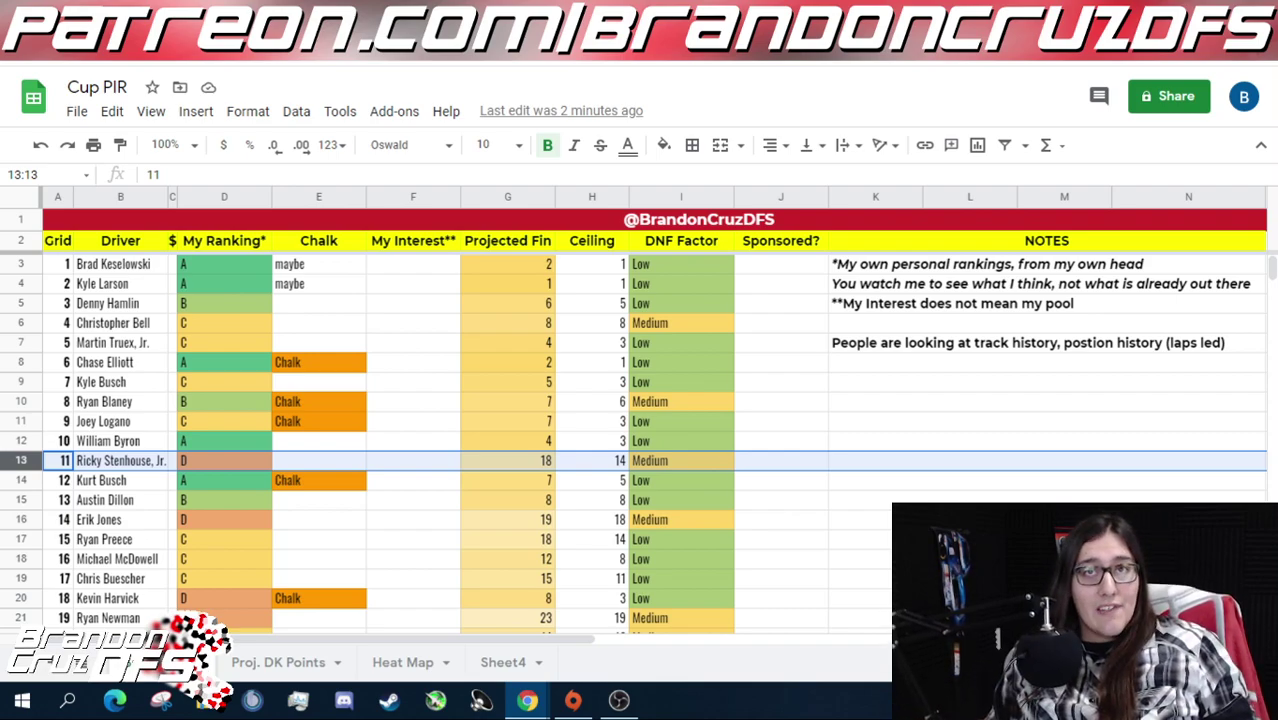
scroll(358, 290, "down", 5)
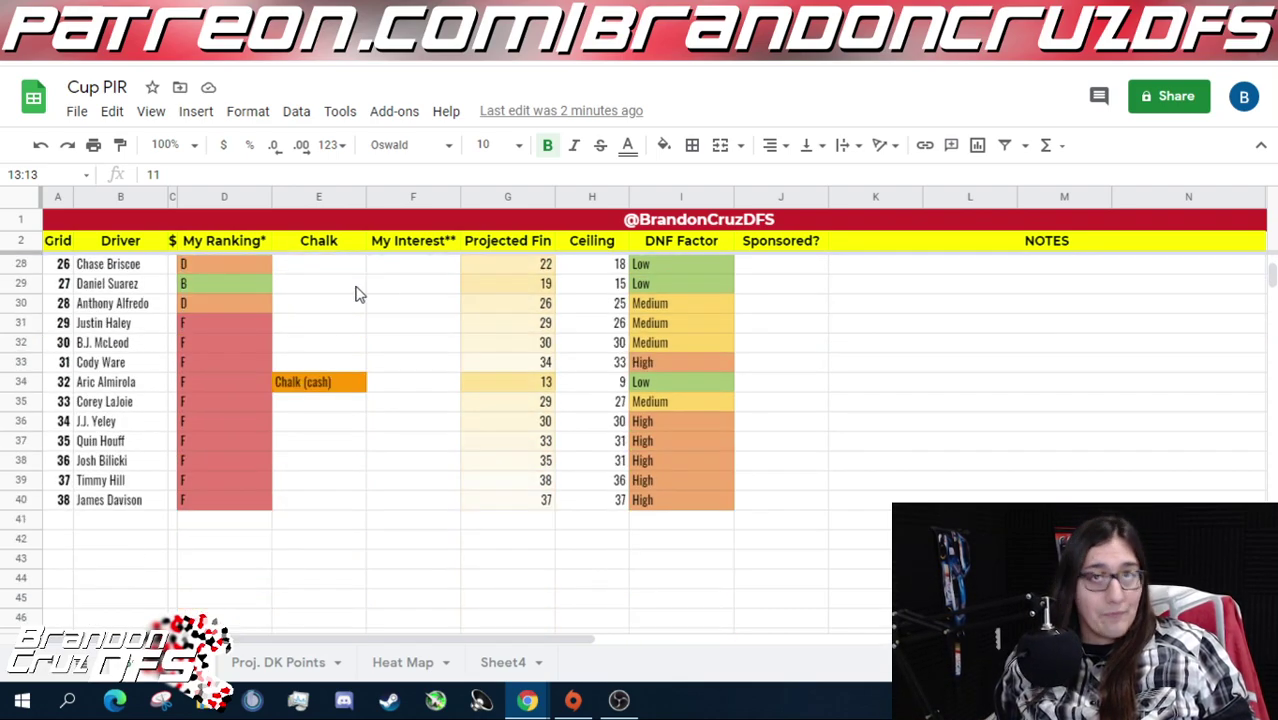
scroll(358, 293, "up", 5)
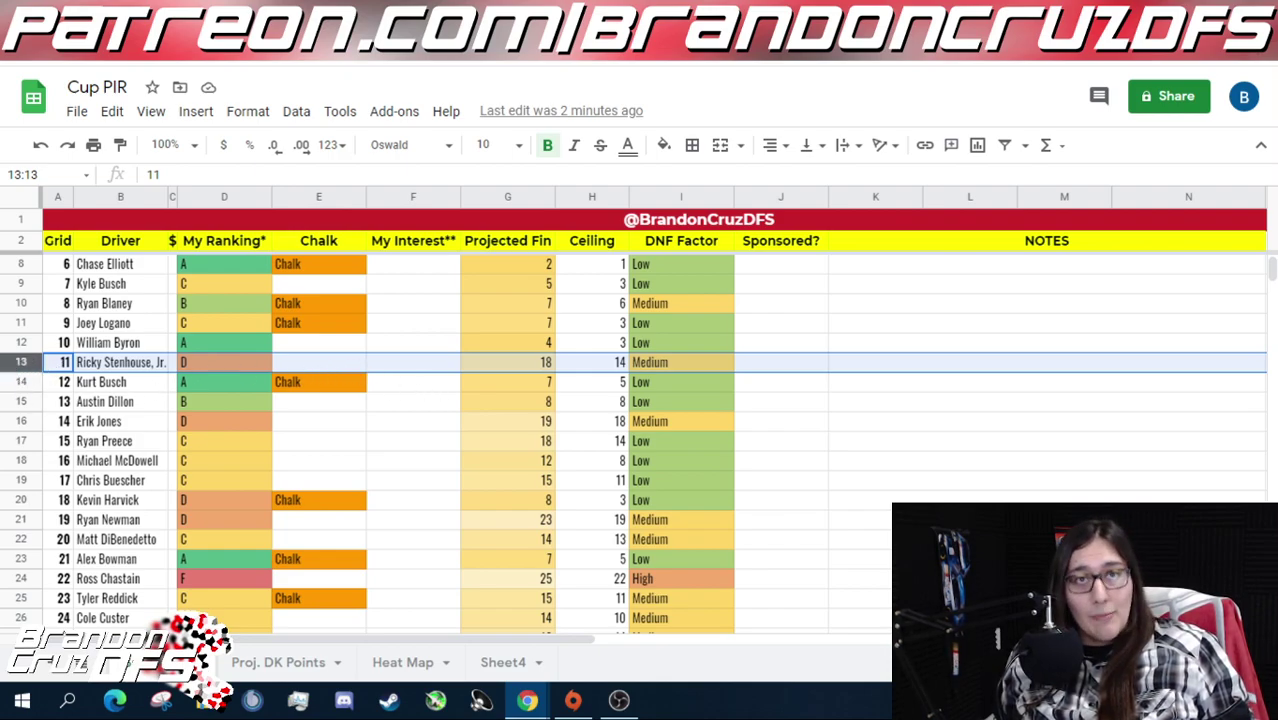
left_click(14, 382)
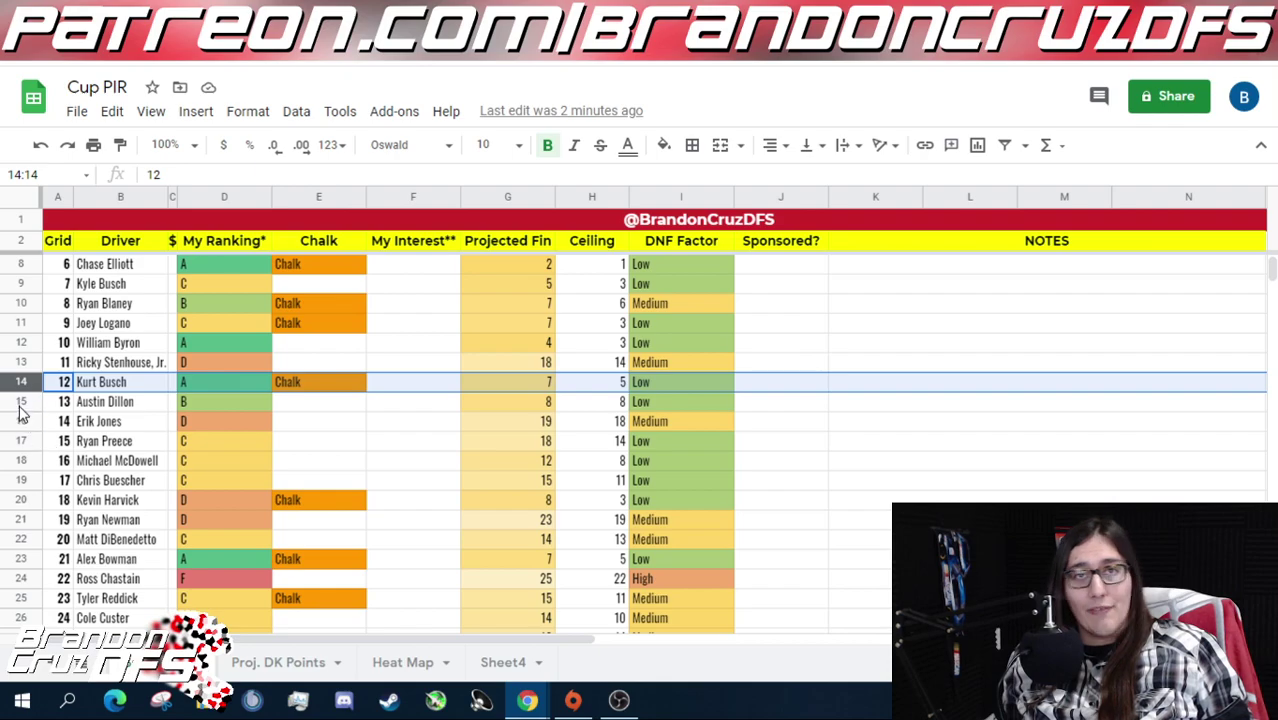
left_click(18, 402)
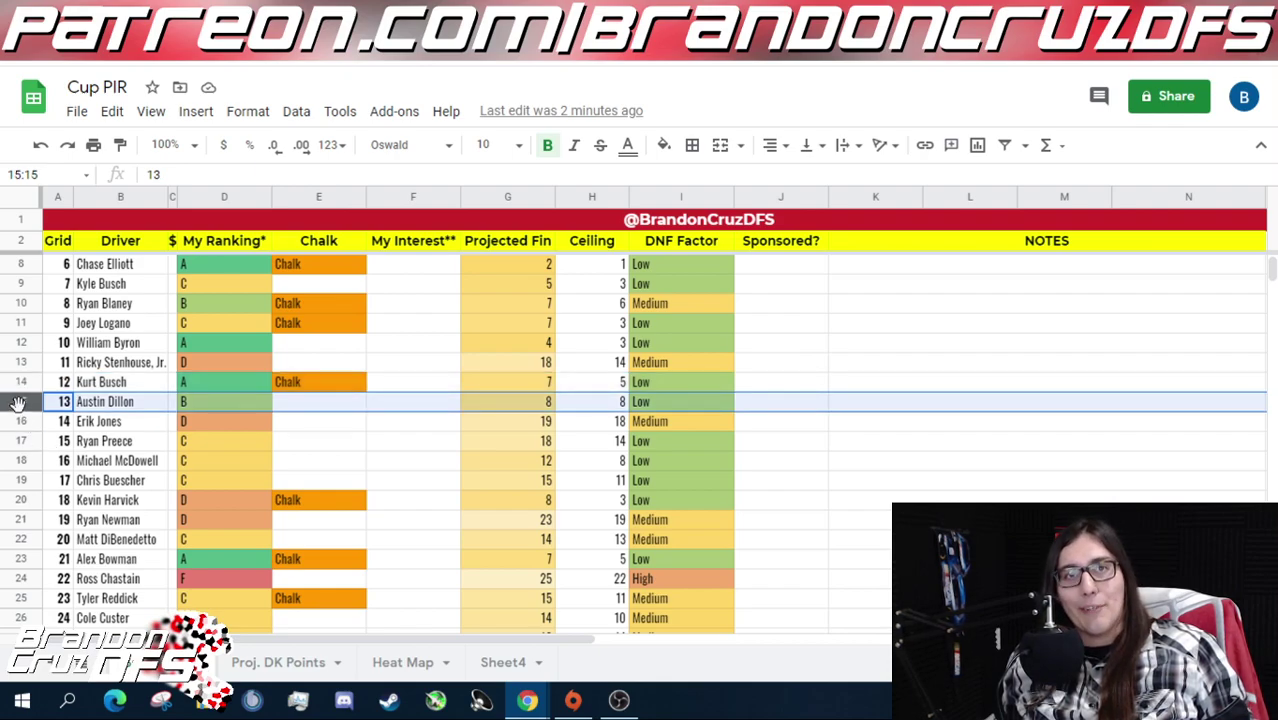
left_click(20, 421)
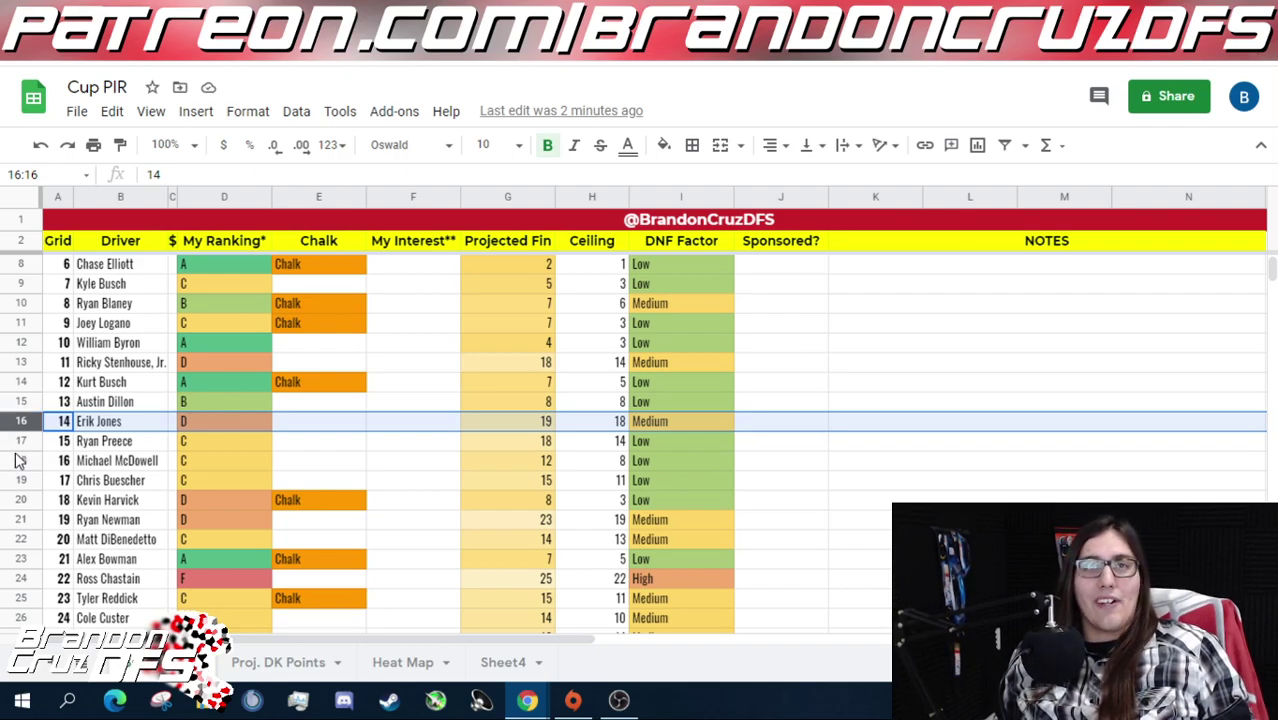
left_click(18, 441)
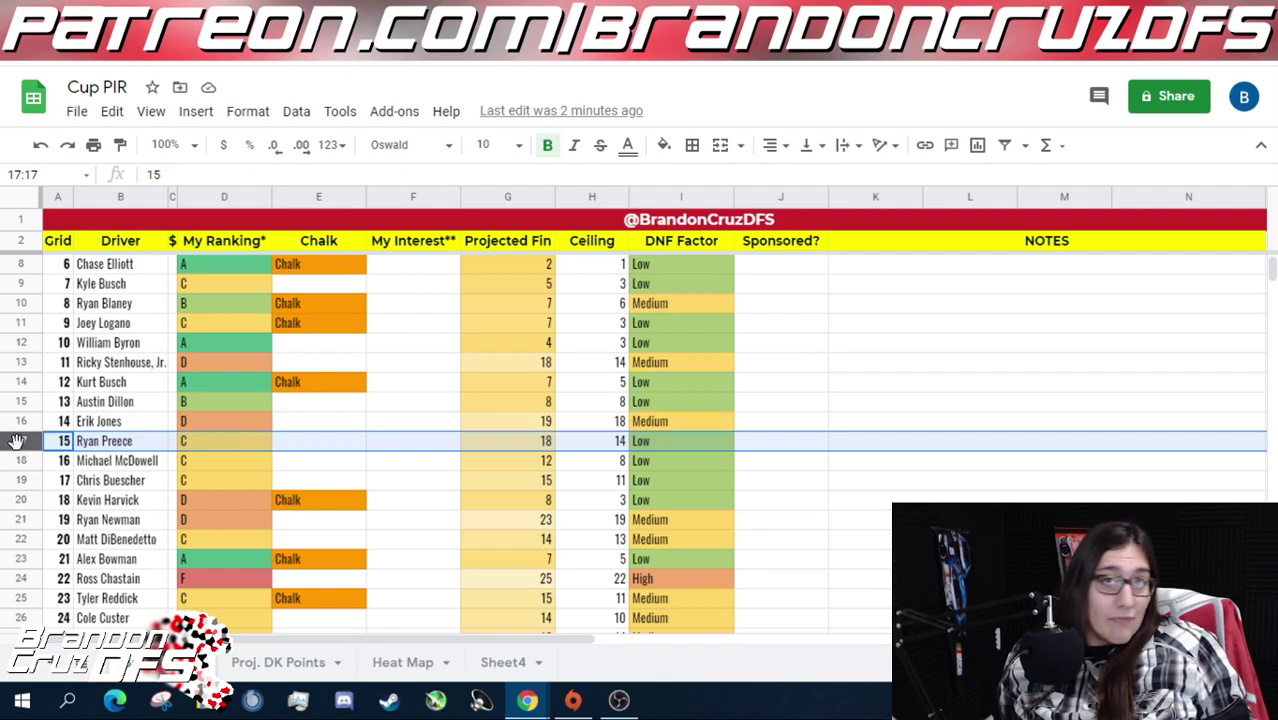
left_click(21, 461)
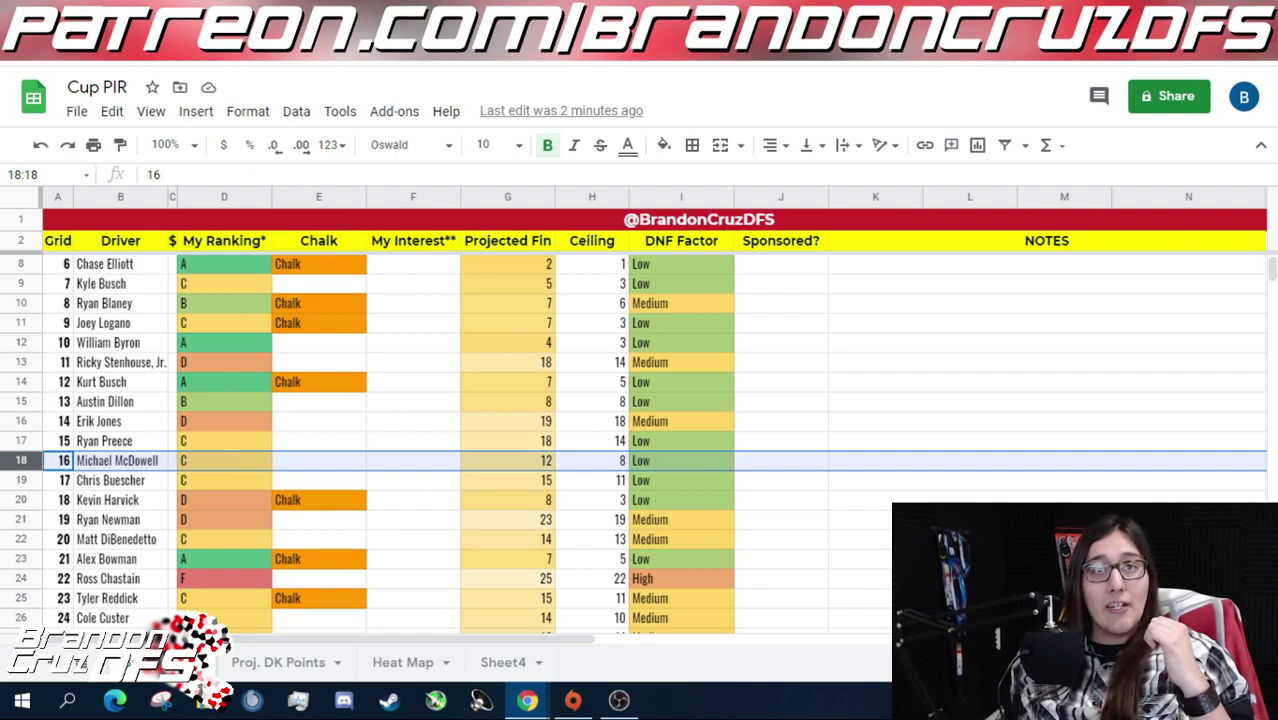
scroll(24, 495, "down", 1)
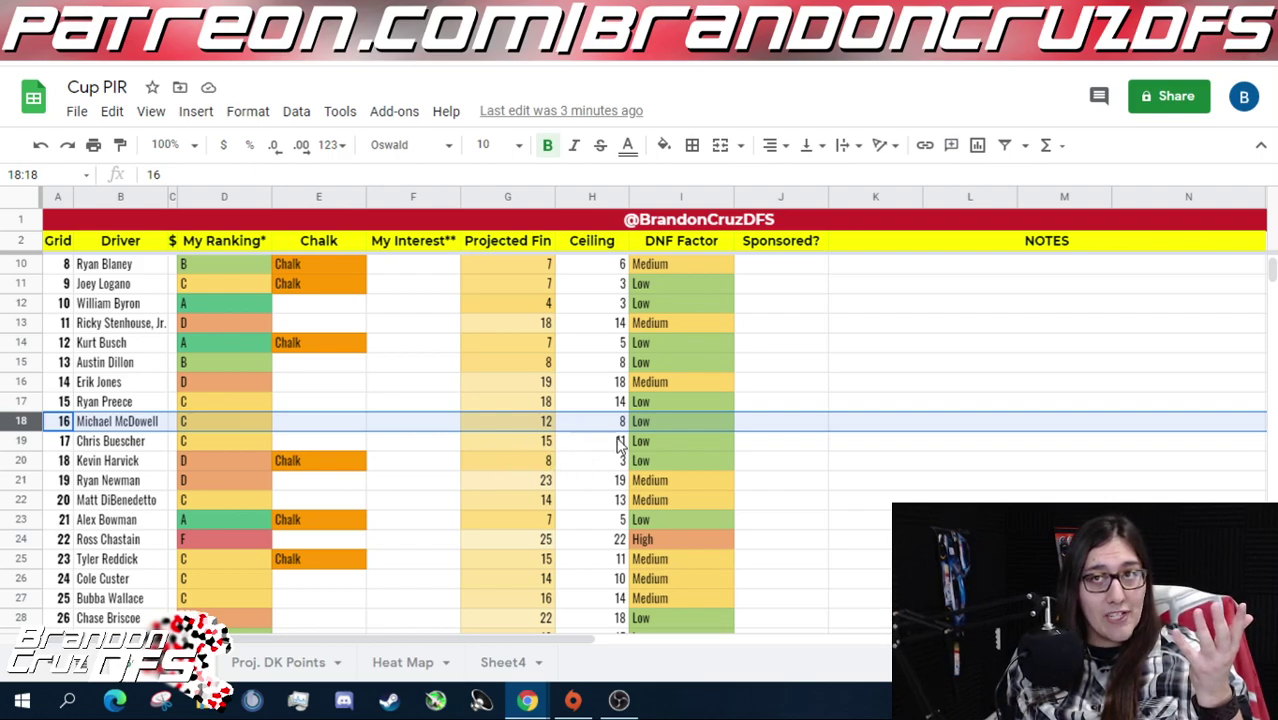
Compare Kevin Harvick's row 20 with the drivers starting in the first eleven grid positions, B3:B13
left_click(20, 458)
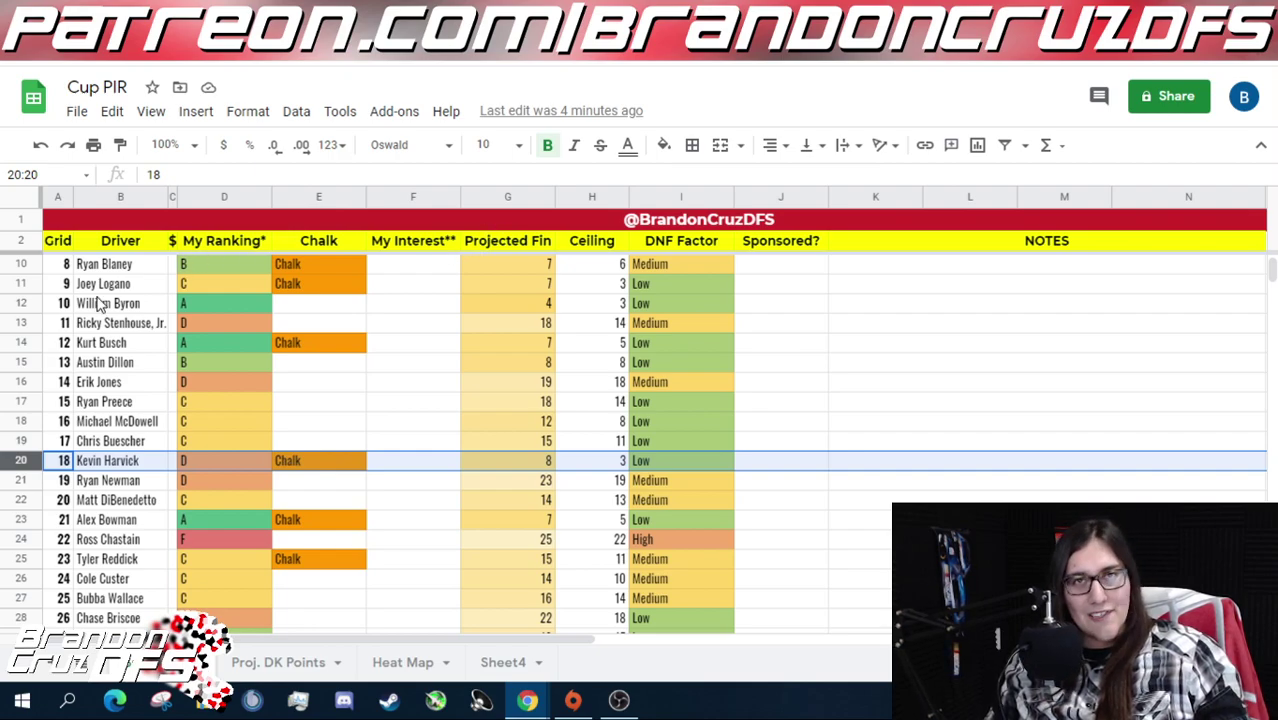
scroll(98, 305, "up", 3)
left_click_drag(130, 265, 143, 461)
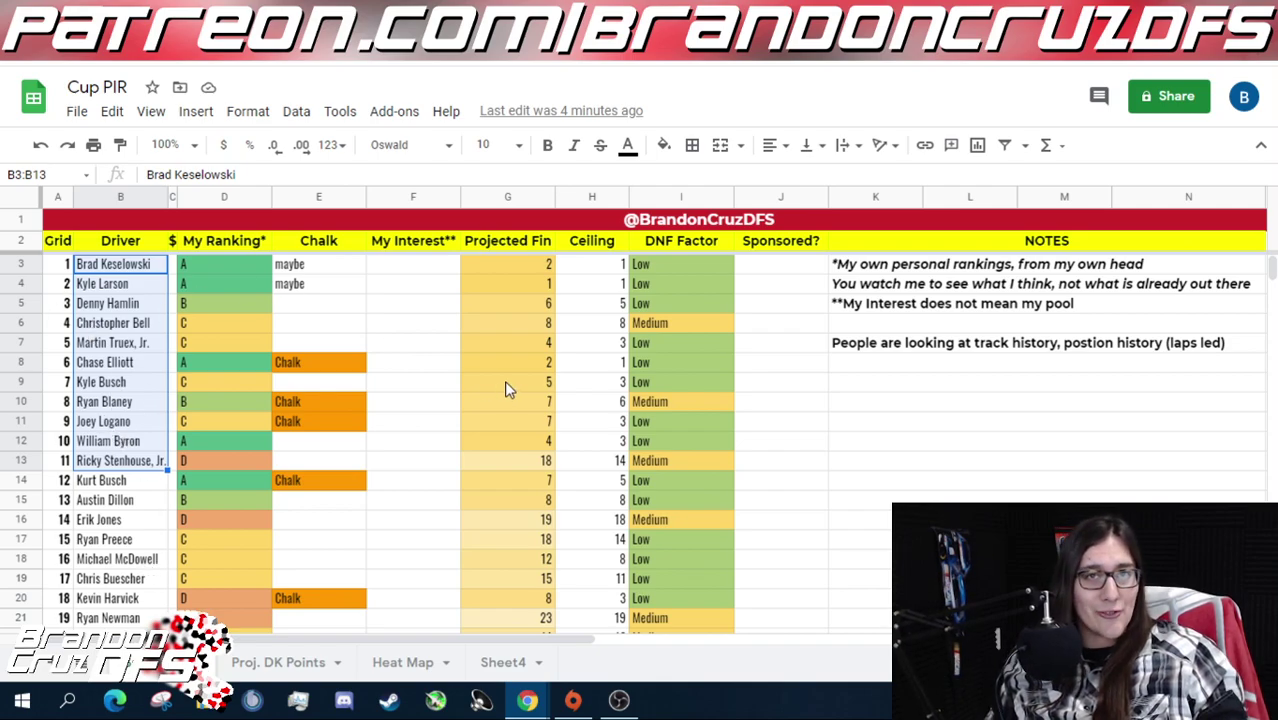
left_click(21, 598)
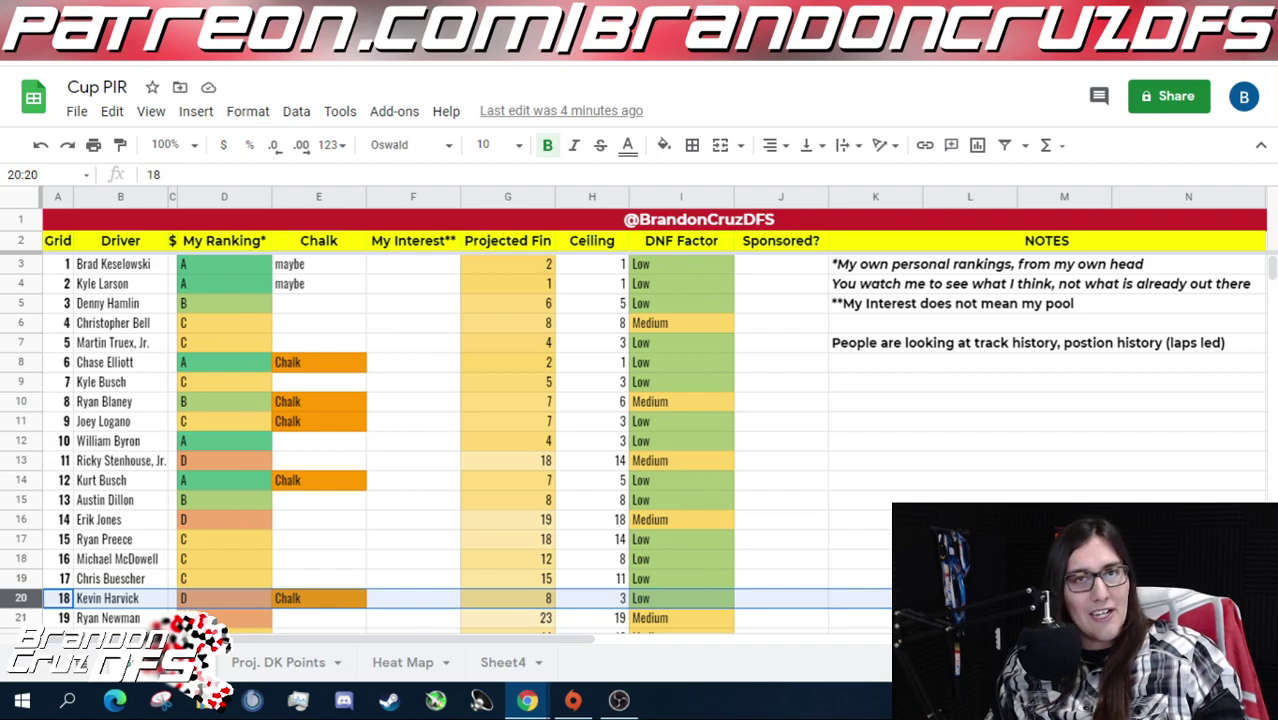
scroll(371, 590, "down", 3)
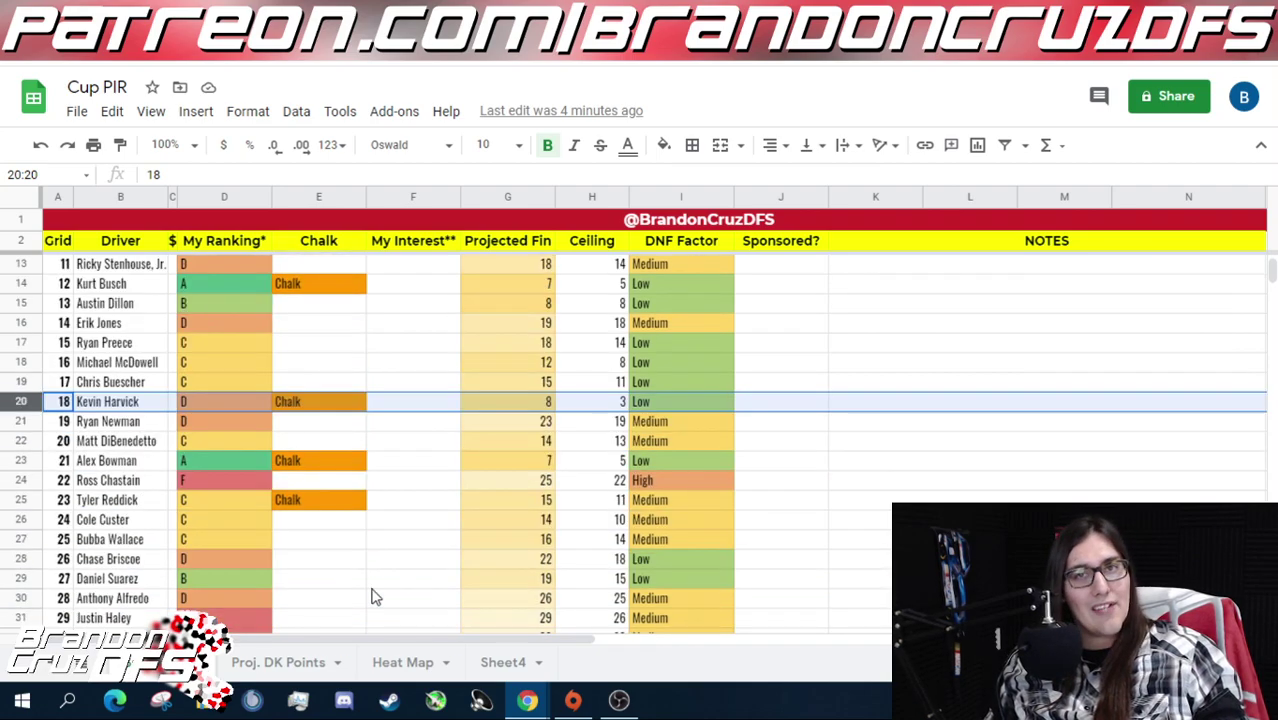
Review the remaining drivers from Ryan Newman in row 21 to Aric Almirola in row 34, highlighting the rows of interest
left_click(20, 421)
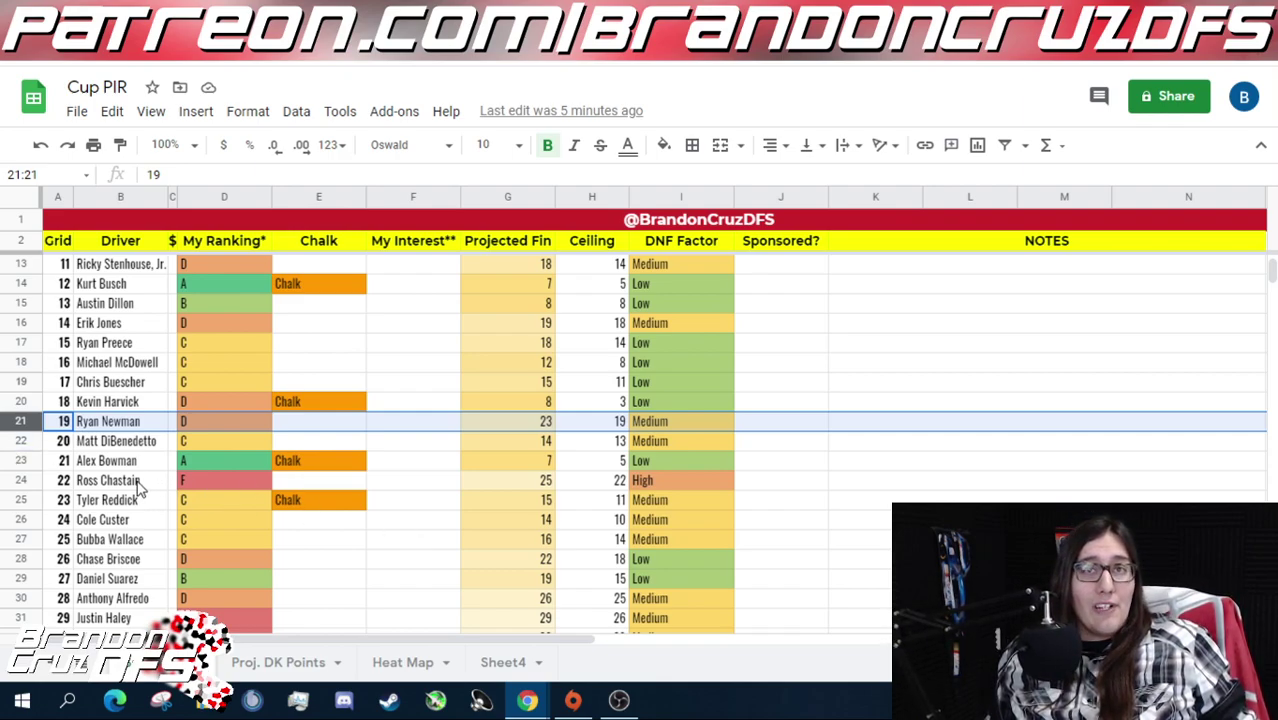
left_click(17, 498)
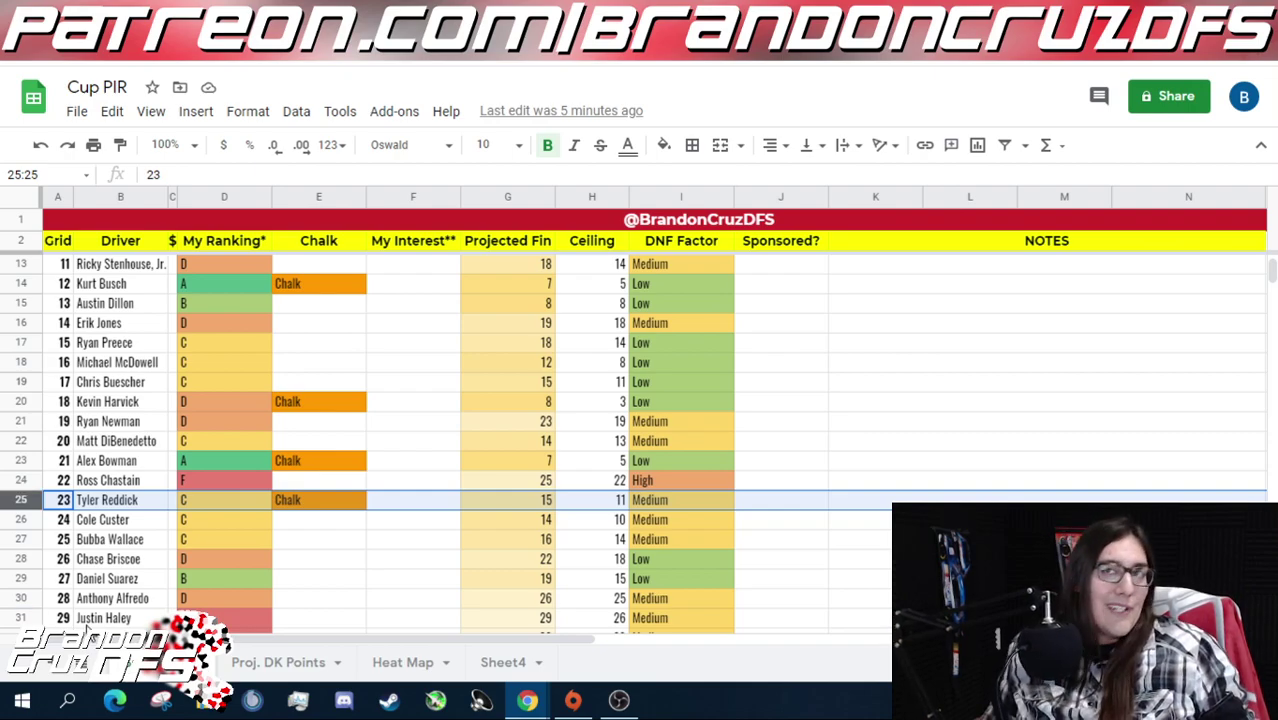
left_click(21, 520)
left_click(21, 539)
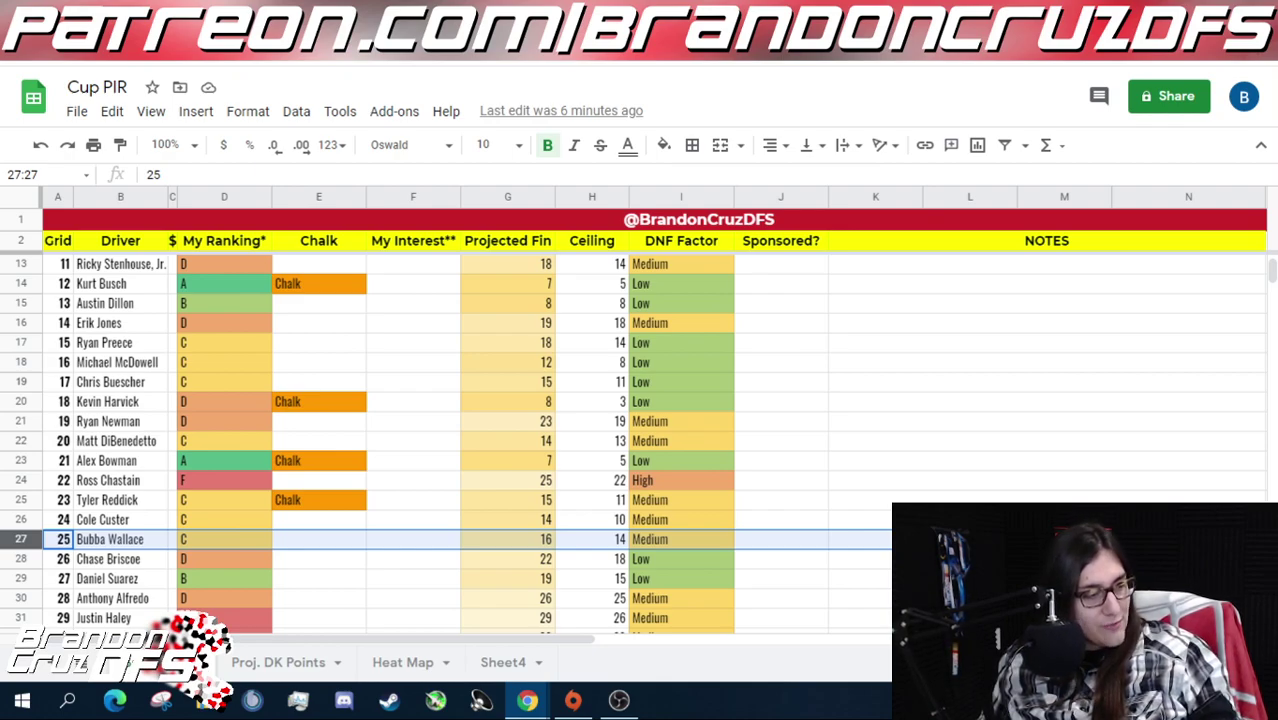
left_click(18, 578)
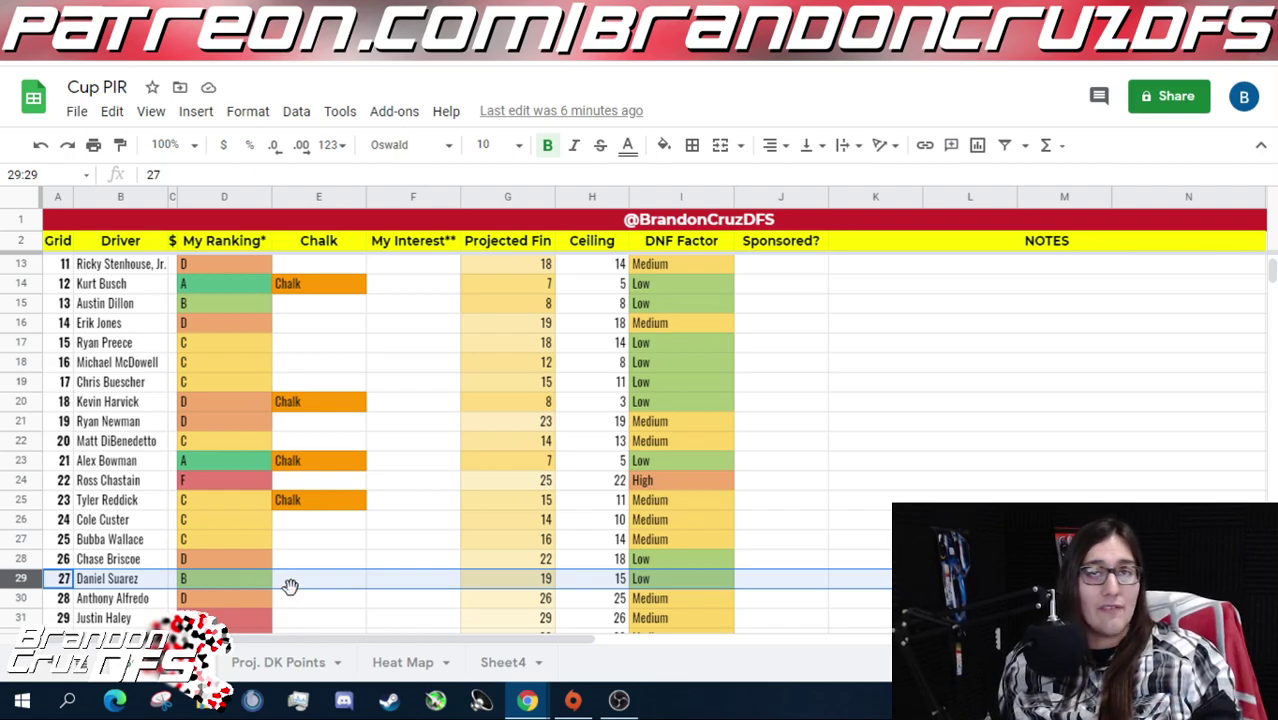
scroll(175, 568, "down", 2)
left_click(17, 500)
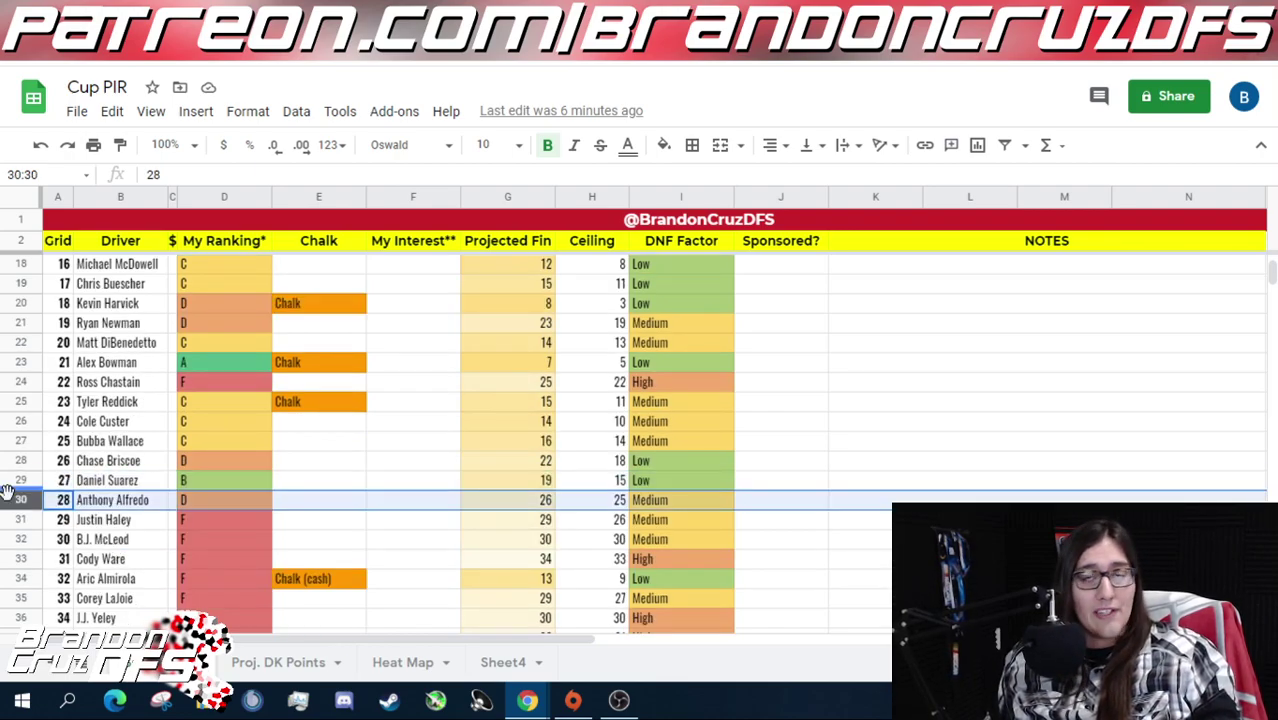
scroll(85, 500, "down", 1)
scroll(85, 500, "down", 2)
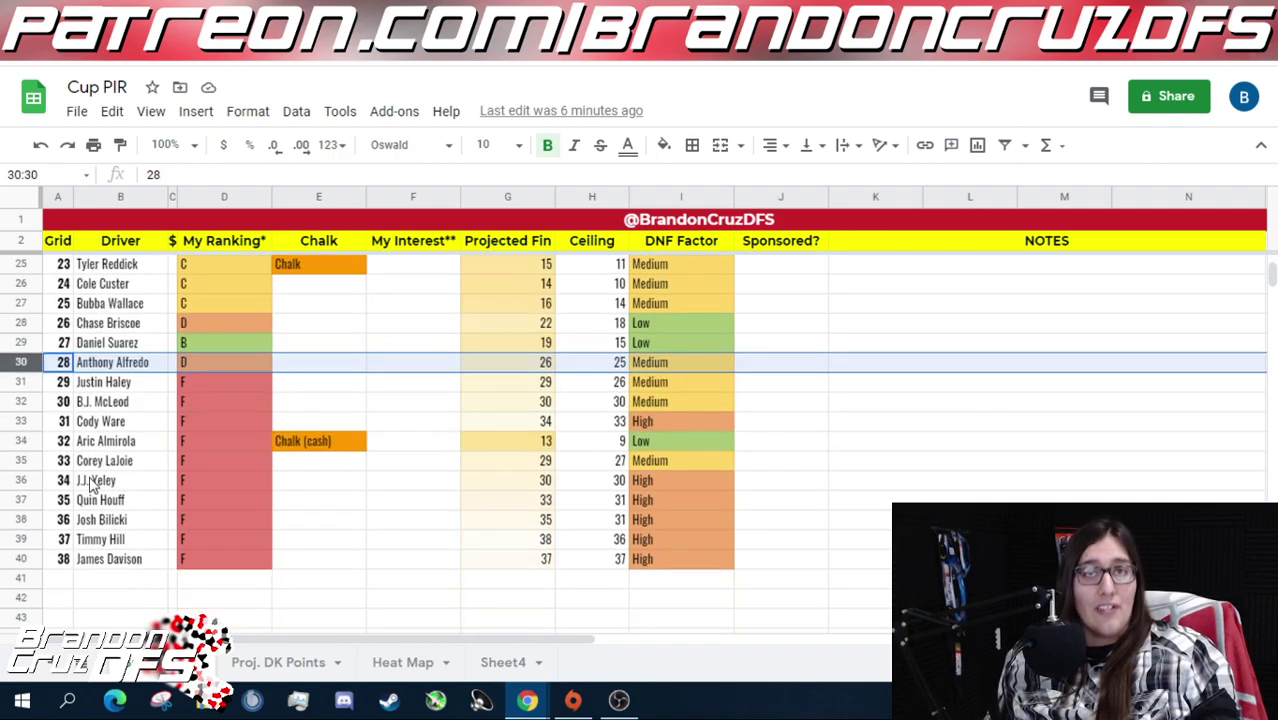
left_click(12, 401)
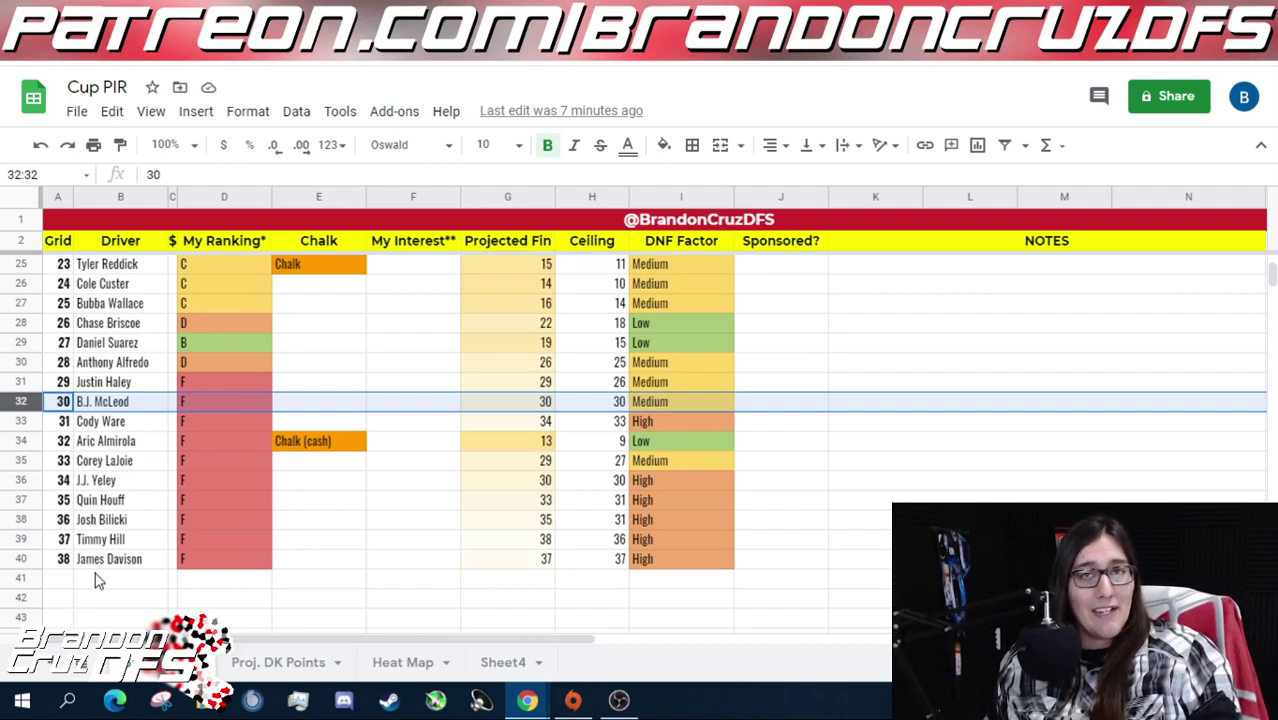
left_click(33, 442)
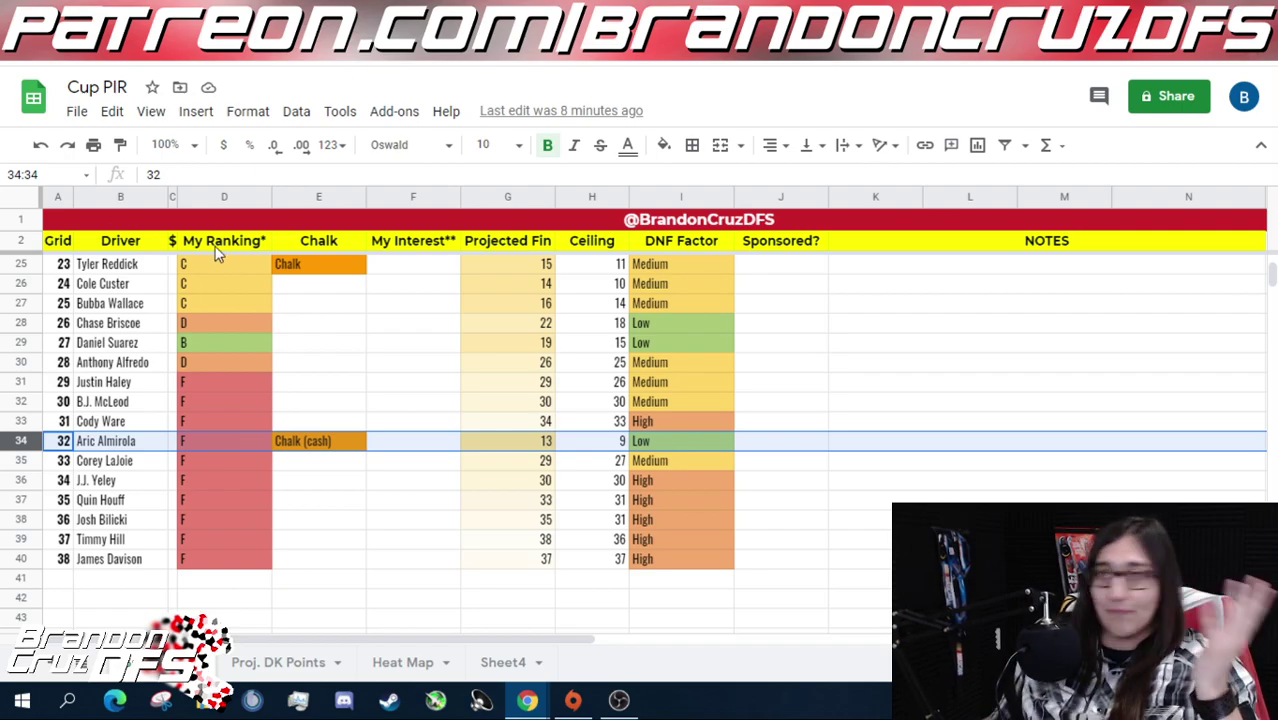
scroll(190, 459, "up", 5)
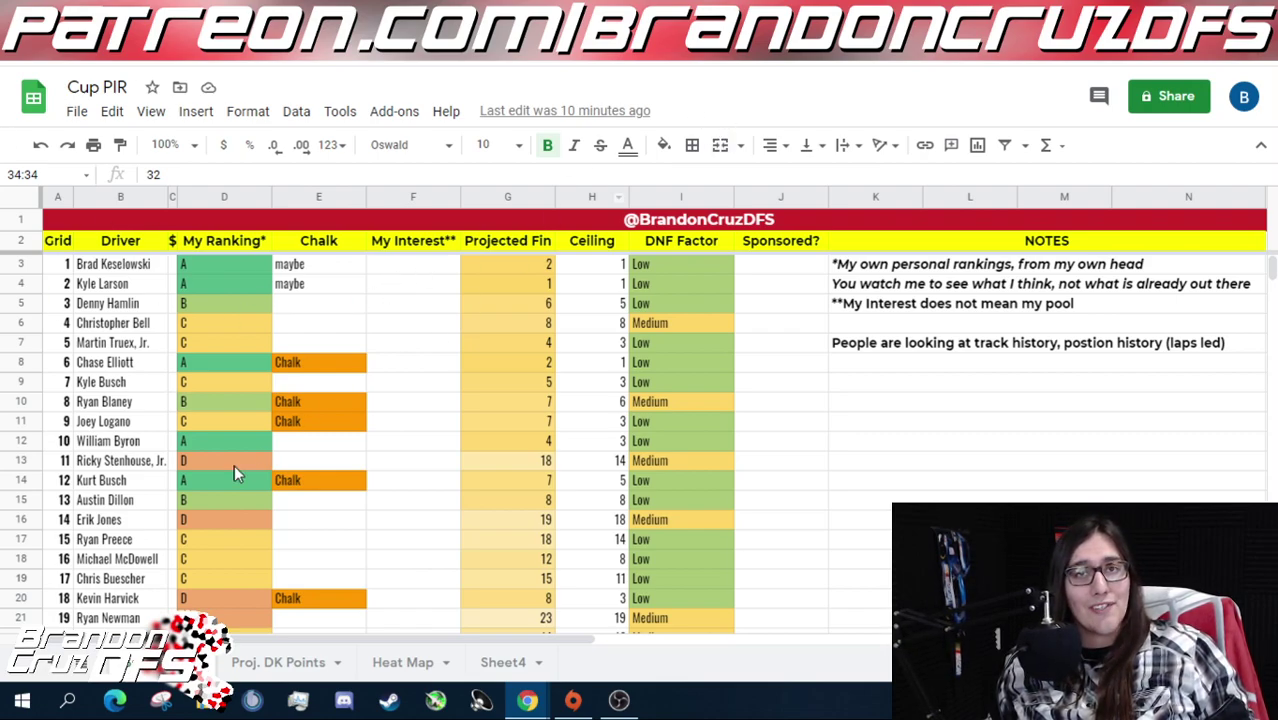
scroll(236, 470, "down", 3)
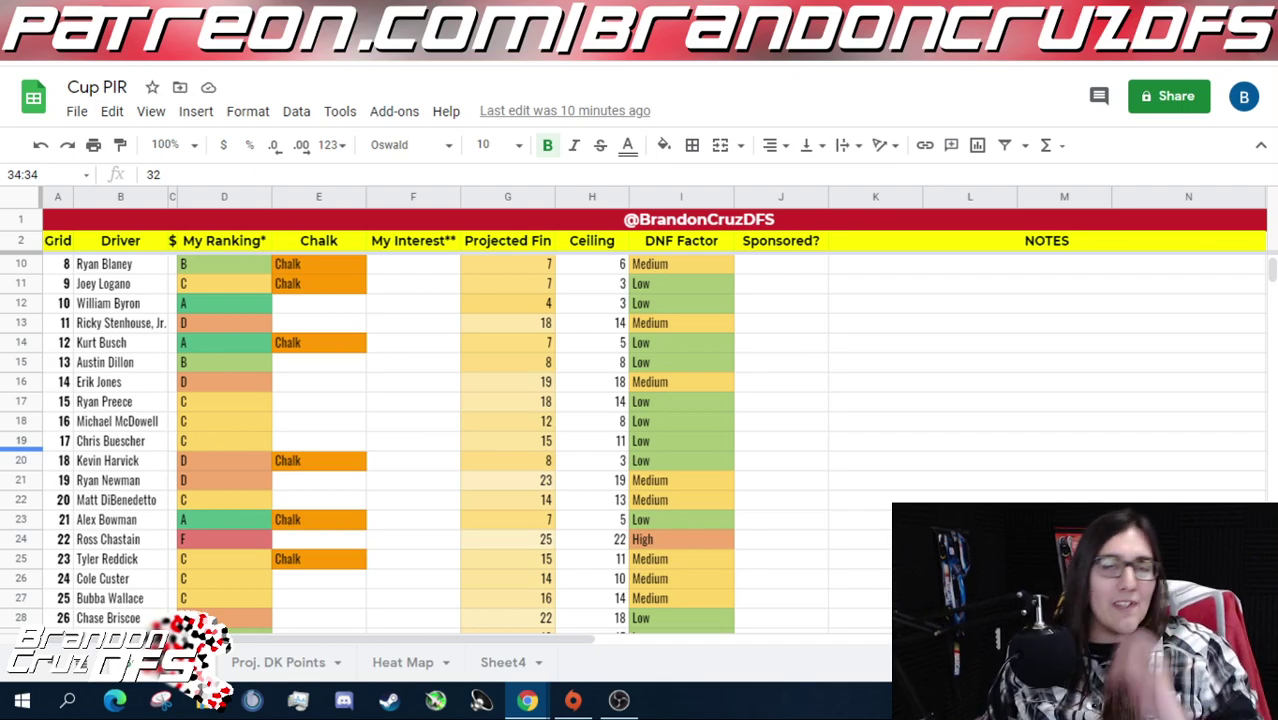
key("alt+Tab")
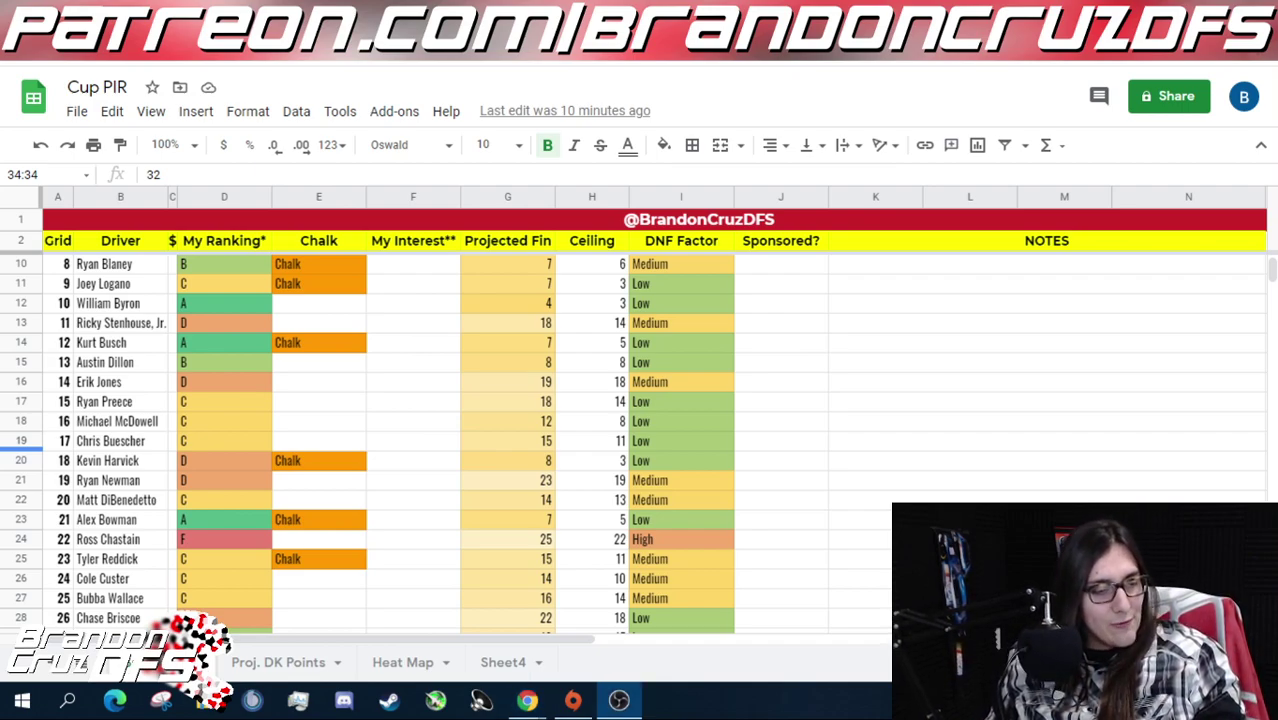